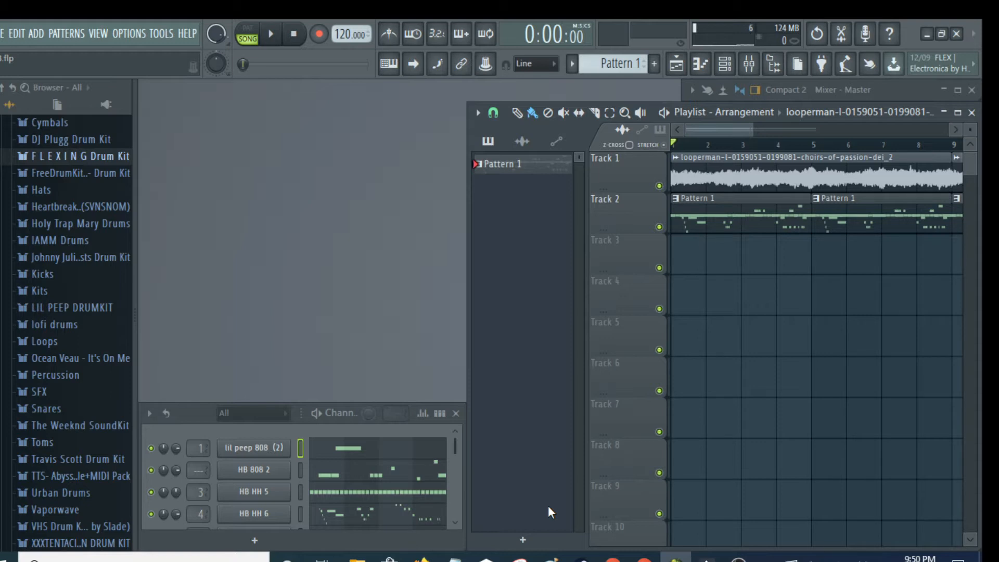
# Step: Try slicing the Track 1 audio clip and the Track 2 pattern clip vertically at bar 3, and undo the cut
pyautogui.moveTo(752, 130); pyautogui.dragTo(948, 129)
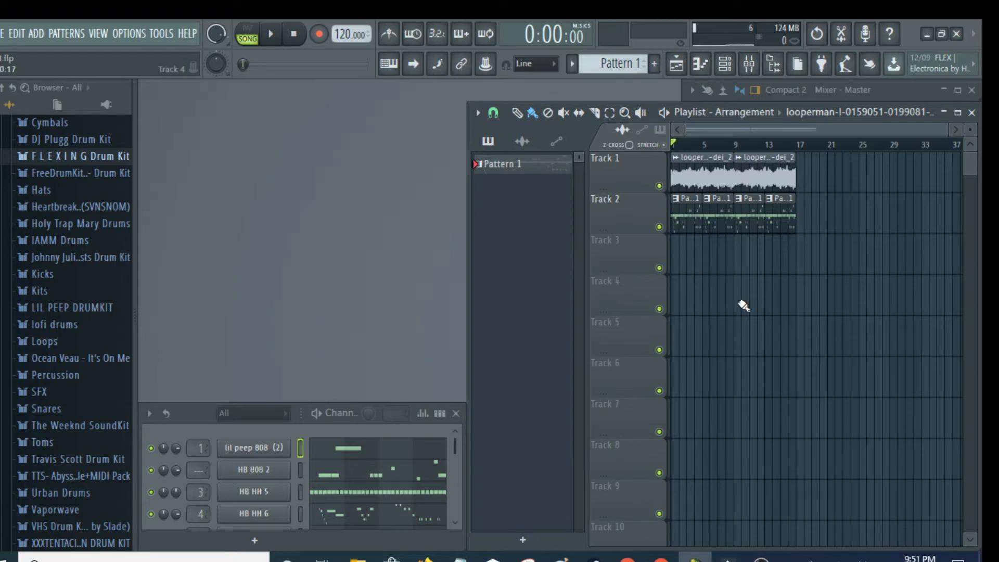
pyautogui.press('p')
pyautogui.press('b')
pyautogui.press('c')
pyautogui.scroll(5, 751, 127)
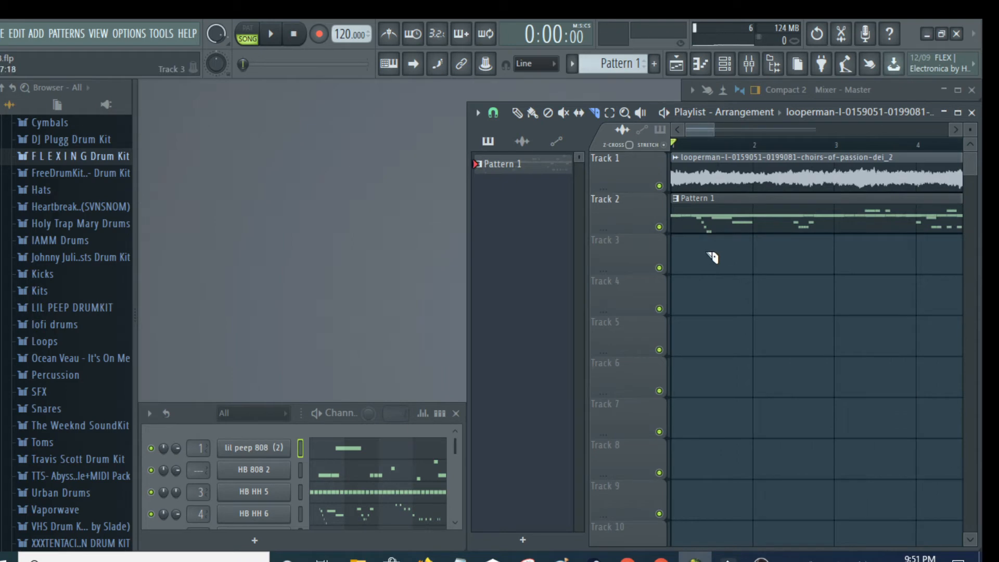
pyautogui.moveTo(712, 257); pyautogui.dragTo(712, 169)
pyautogui.moveTo(803, 260); pyautogui.dragTo(849, 158)
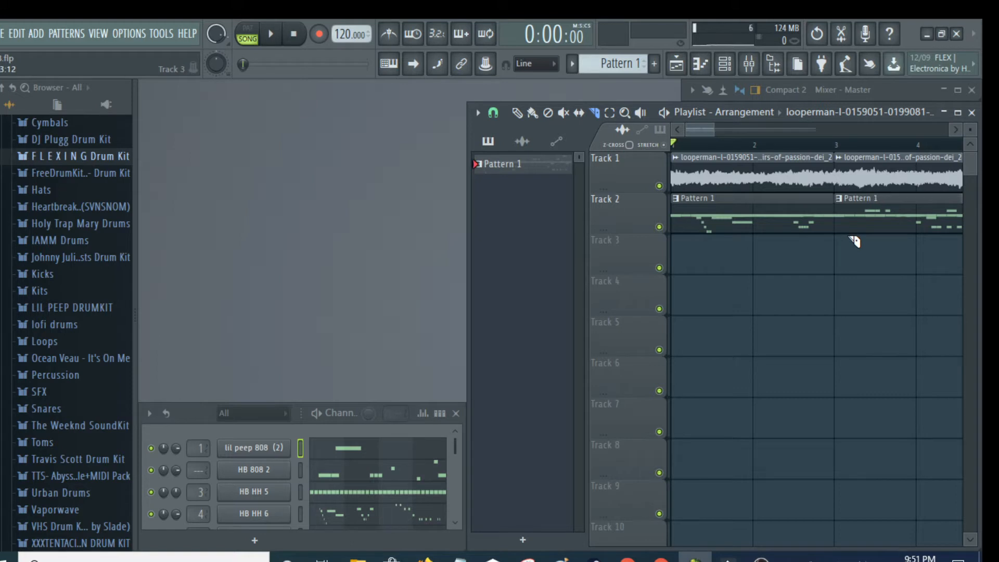
pyautogui.hotkey('ctrl', 'z')
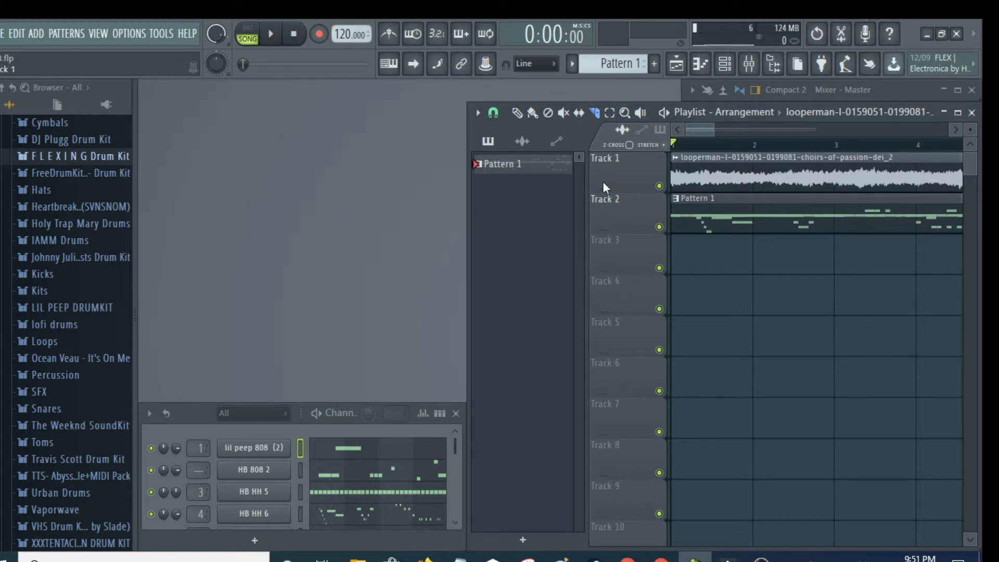
# Step: With the Draw tool, select the Track 1 and Track 2 clips from bar 9 onward, duplicate them repeatedly, and undo the copies
pyautogui.press('d')
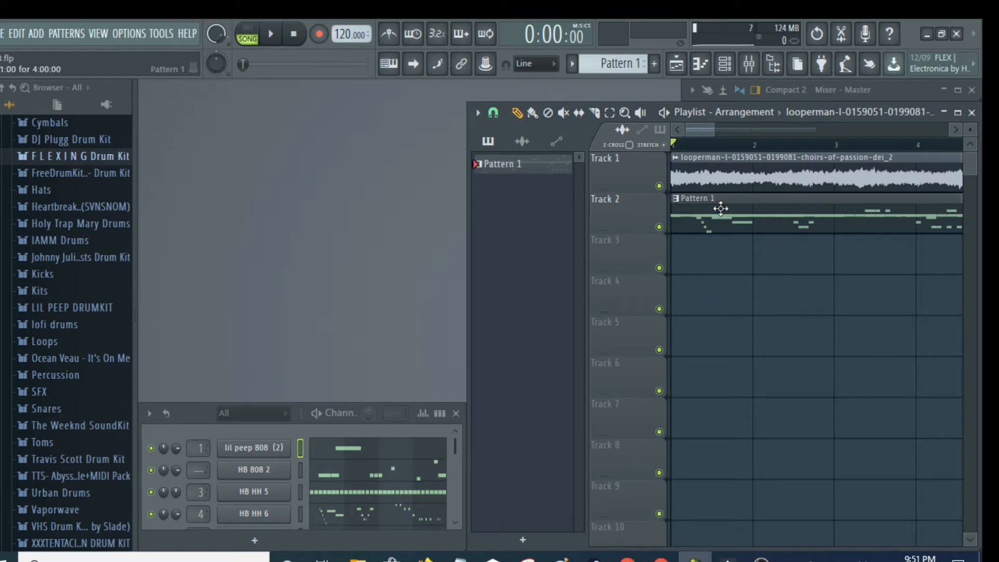
pyautogui.scroll(-5, 695, 130)
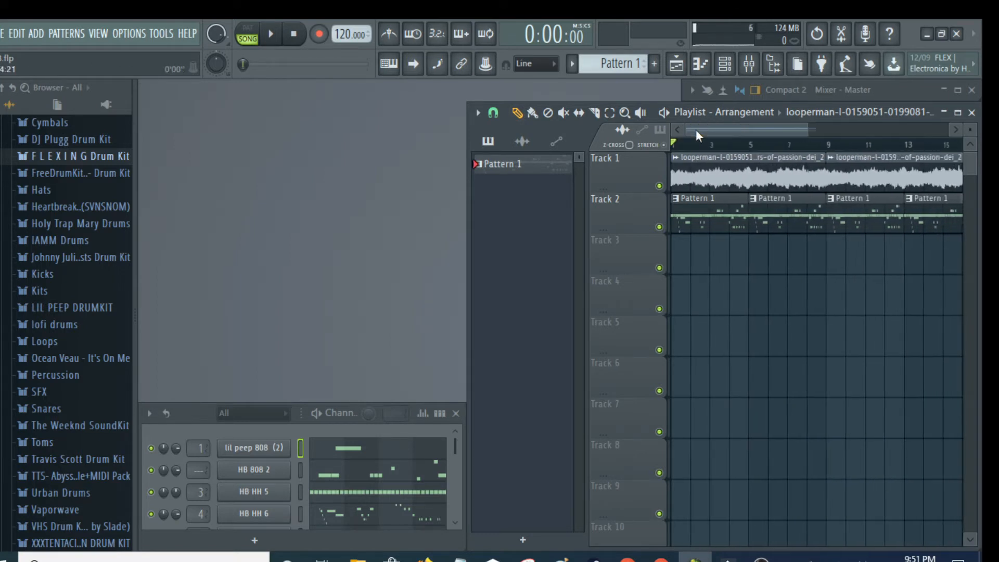
pyautogui.scroll(-3, 698, 125)
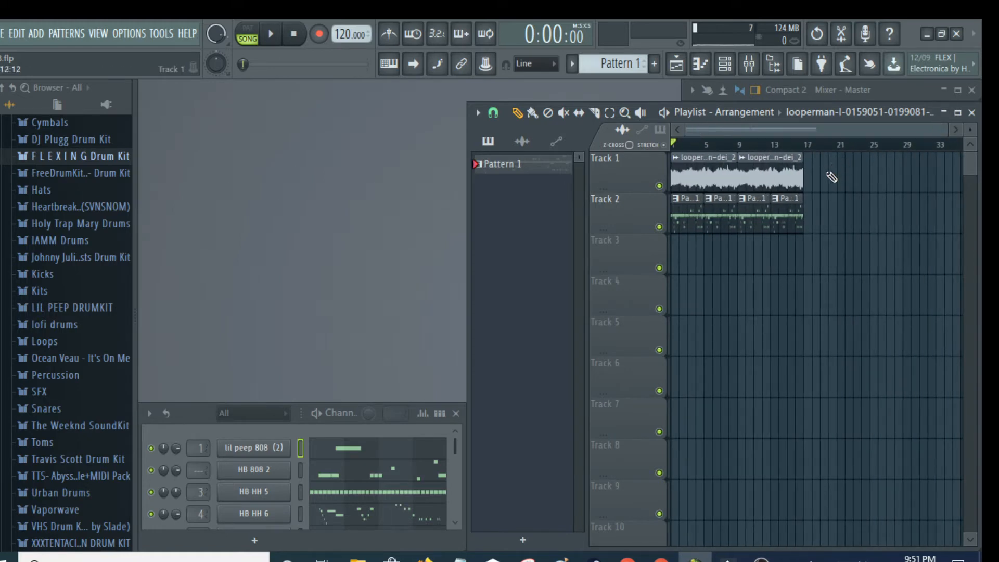
pyautogui.moveTo(826, 181); pyautogui.dragTo(758, 245)
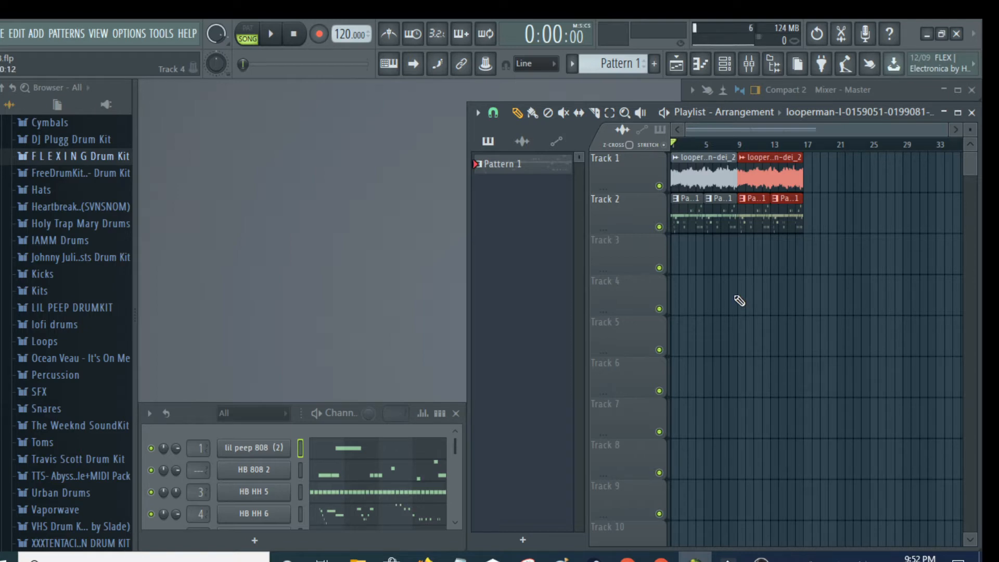
pyautogui.hotkey('ctrl', 'b')
pyautogui.moveTo(861, 130)
pyautogui.mouseDown()
pyautogui.moveTo(863, 104)
pyautogui.moveTo(862, 115)
pyautogui.mouseUp()
pyautogui.hotkey('ctrl', 'b')
pyautogui.hotkey('ctrl', 'b')
pyautogui.hotkey('ctrl', 'z')
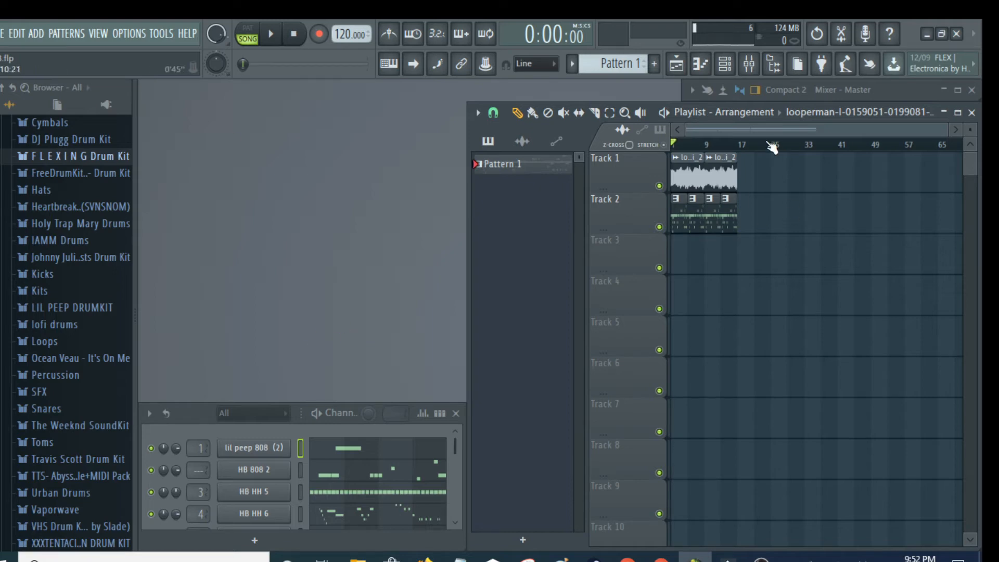
# Step: Place a copy of the audio clip on Track 1 at bar 18 and undo the addition
pyautogui.scroll(5, 766, 130)
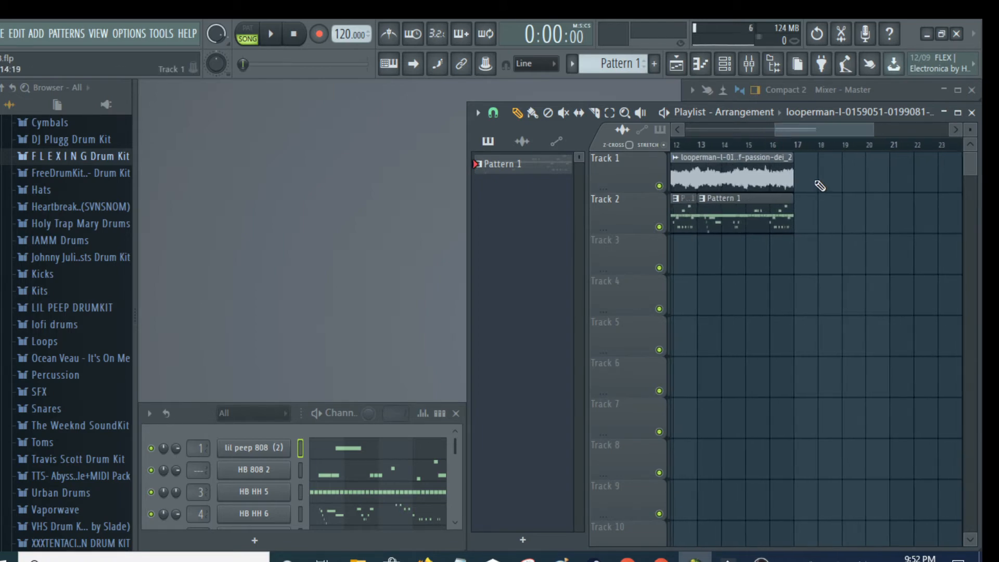
pyautogui.click(816, 188)
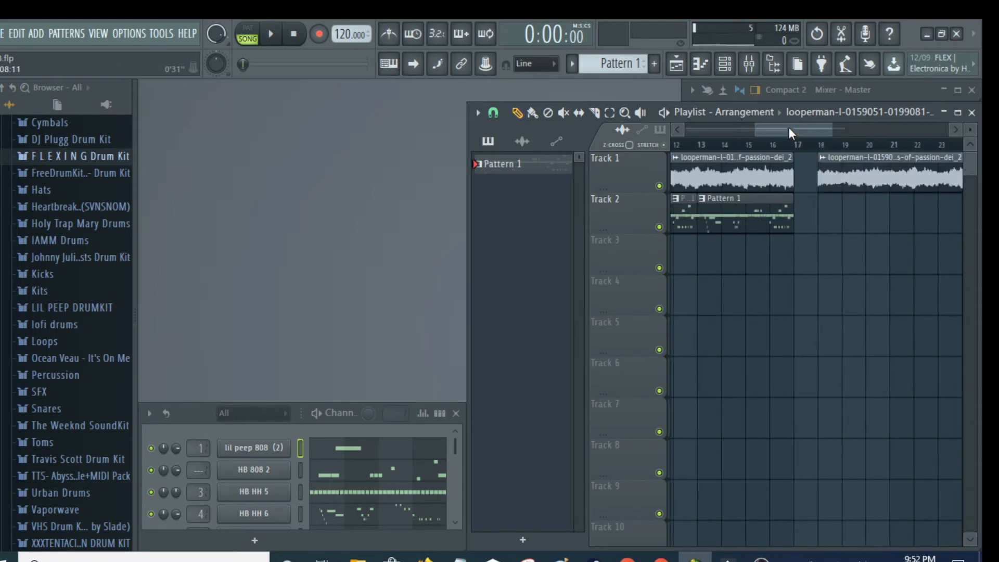
pyautogui.hotkey('ctrl', 'z')
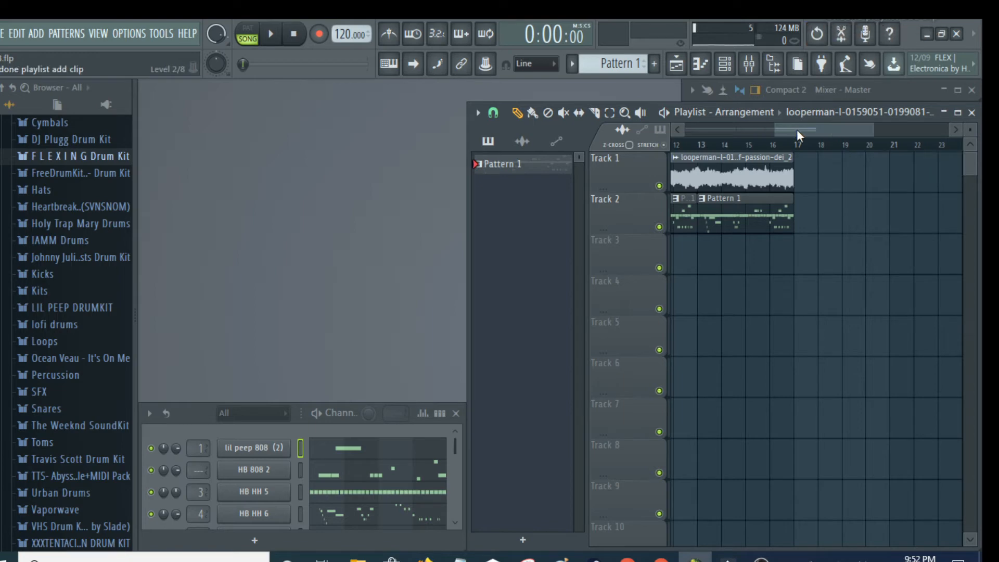
pyautogui.scroll(-2, 797, 129)
pyautogui.scroll(-1, 797, 129)
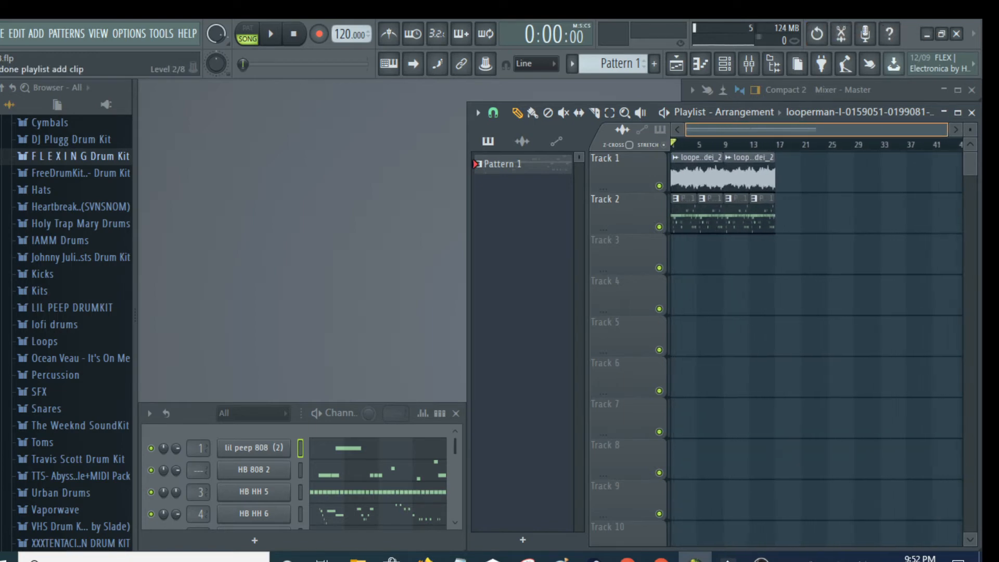
# Step: Show the current project's undo history in the browser and return to the full browser view
pyautogui.rightClick(820, 38)
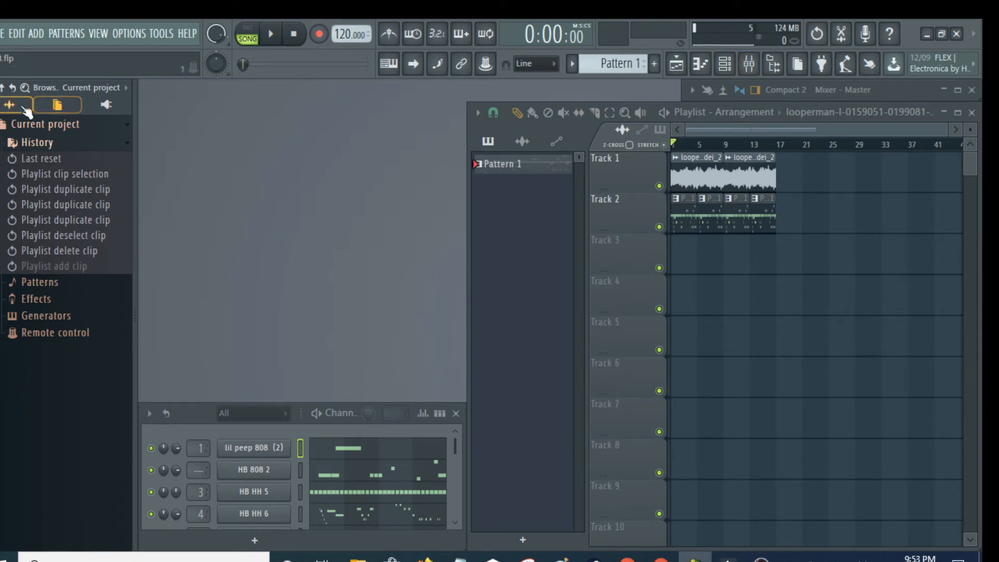
pyautogui.click(23, 106)
pyautogui.click(59, 105)
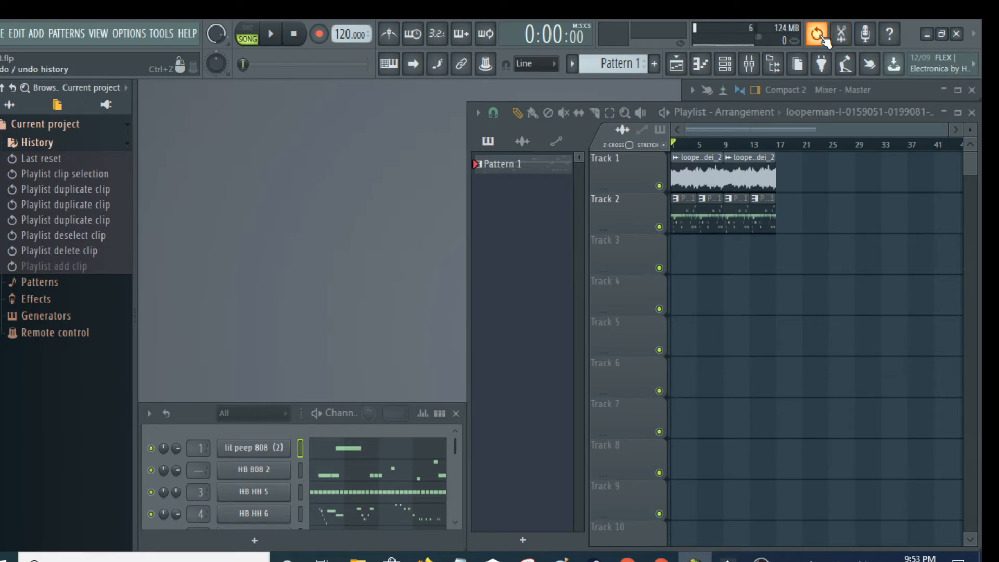
pyautogui.click(10, 93)
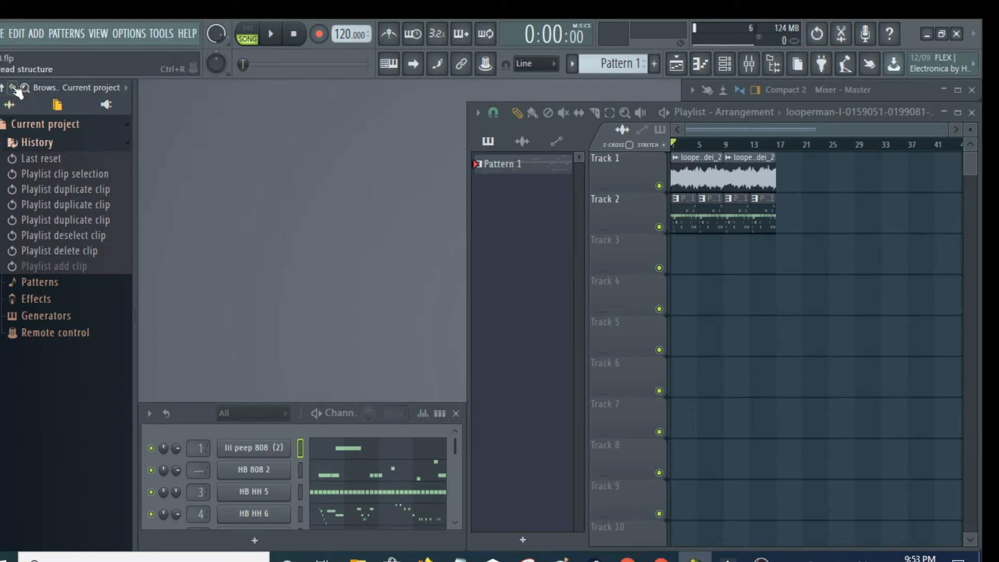
# Step: Add the audio clip once more on Track 1 just past bar 17 and undo it
pyautogui.click(814, 178)
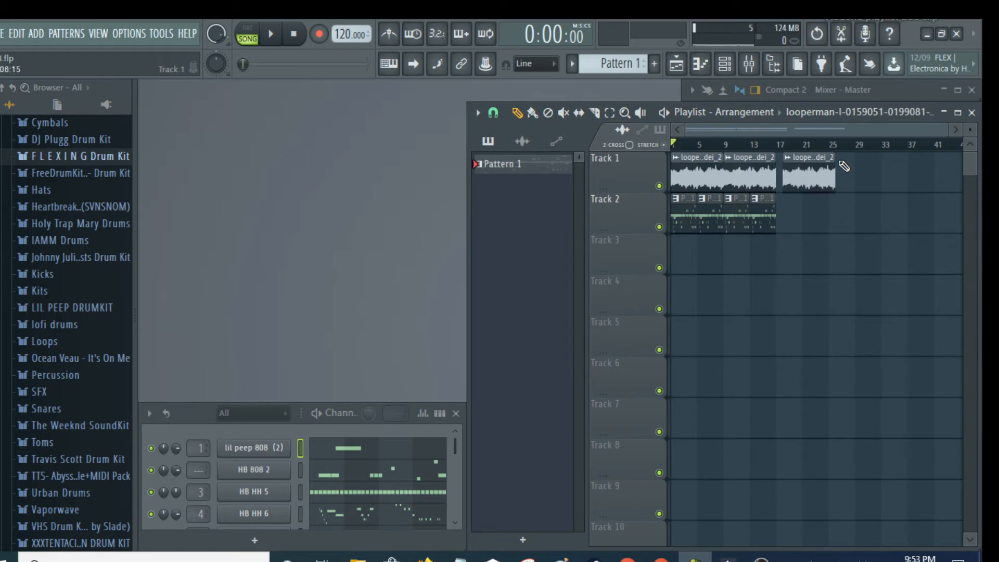
pyautogui.hotkey('ctrl', 'z')
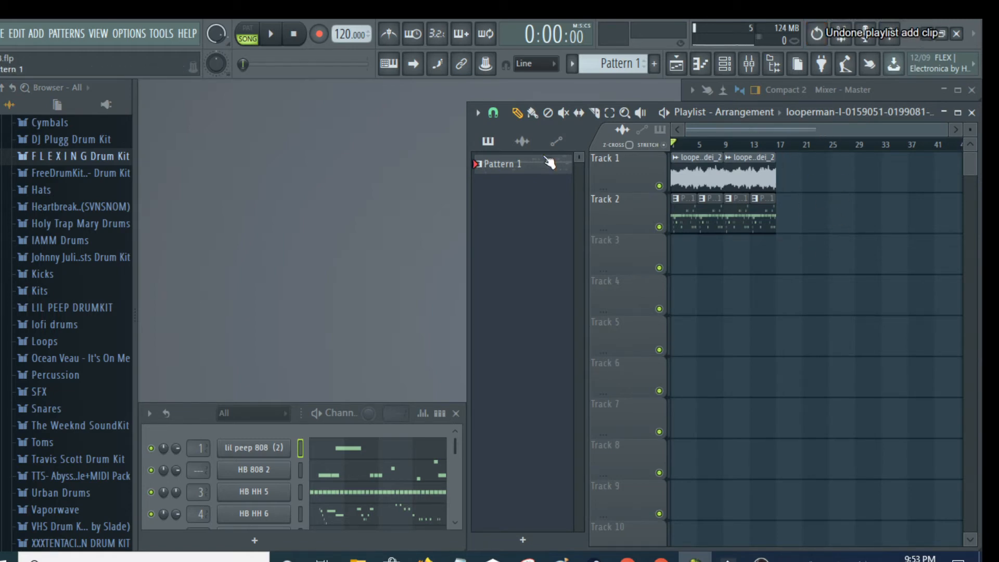
# Step: Review the project's undo history and apply undo repeatedly to the last playlist edit
pyautogui.click(60, 106)
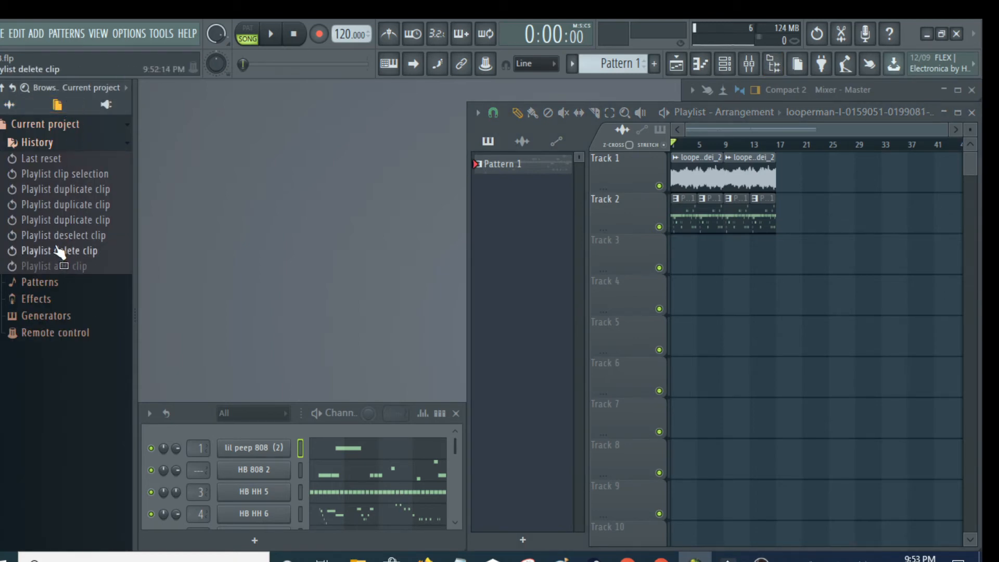
pyautogui.hotkey('ctrl', 'z')
pyautogui.hotkey('ctrl', 'z')
pyautogui.hotkey('ctrl', 'z')
pyautogui.hotkey('ctrl', 'z')
pyautogui.hotkey('ctrl', 'z')
pyautogui.hotkey('ctrl', 'z')
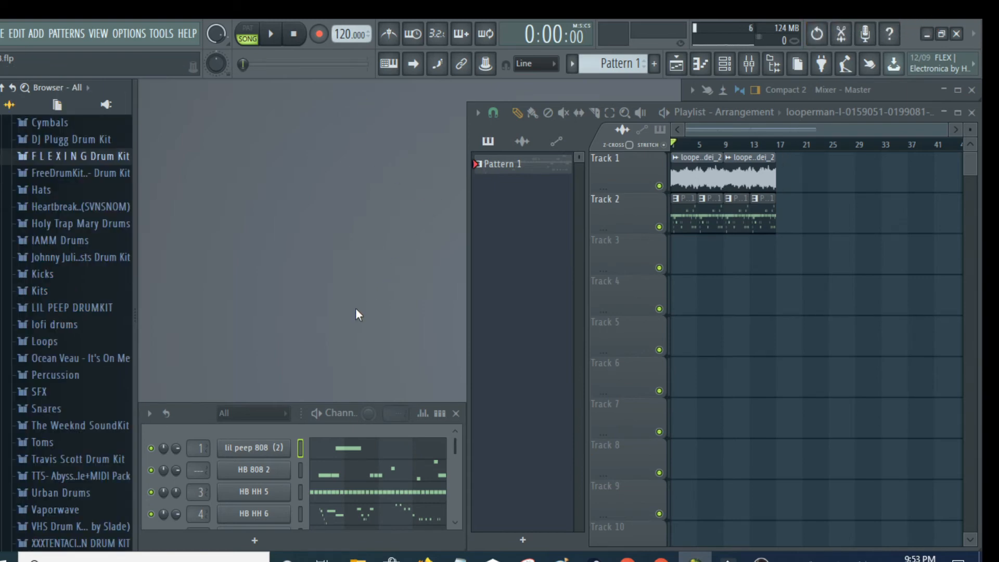
# Step: Split Pattern 1 by channel into separate patterns
pyautogui.click(57, 33)
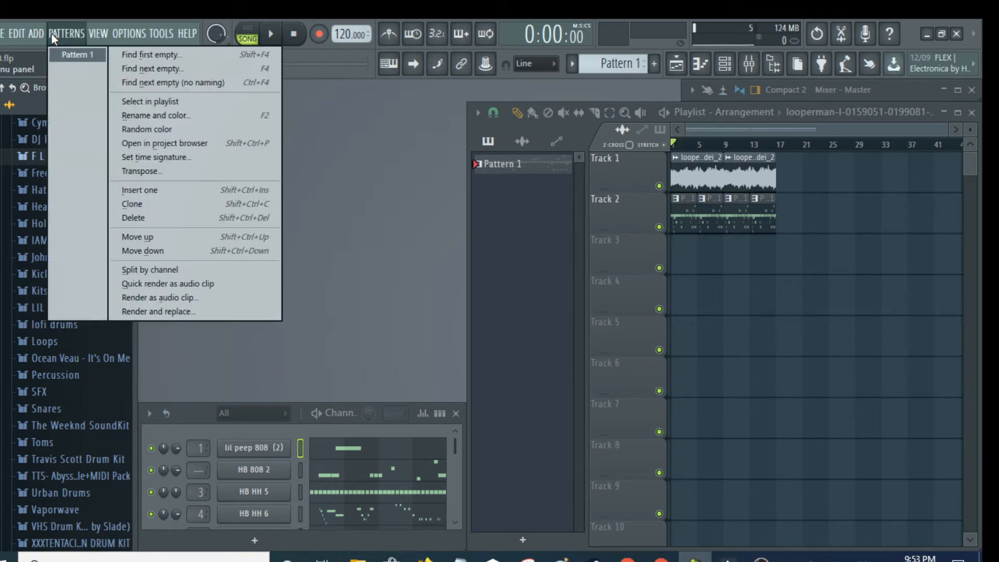
pyautogui.click(176, 269)
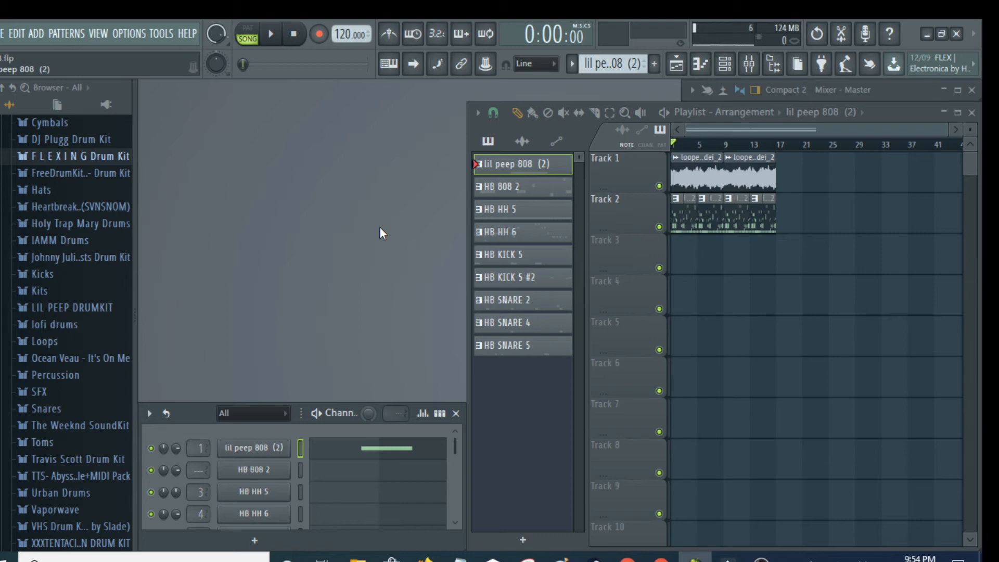
# Step: Step back and forth through the split patterns to examine each one's notes, and return to lil peep 808 (2)
pyautogui.press('Down')
pyautogui.press('Up')
pyautogui.press('Down')
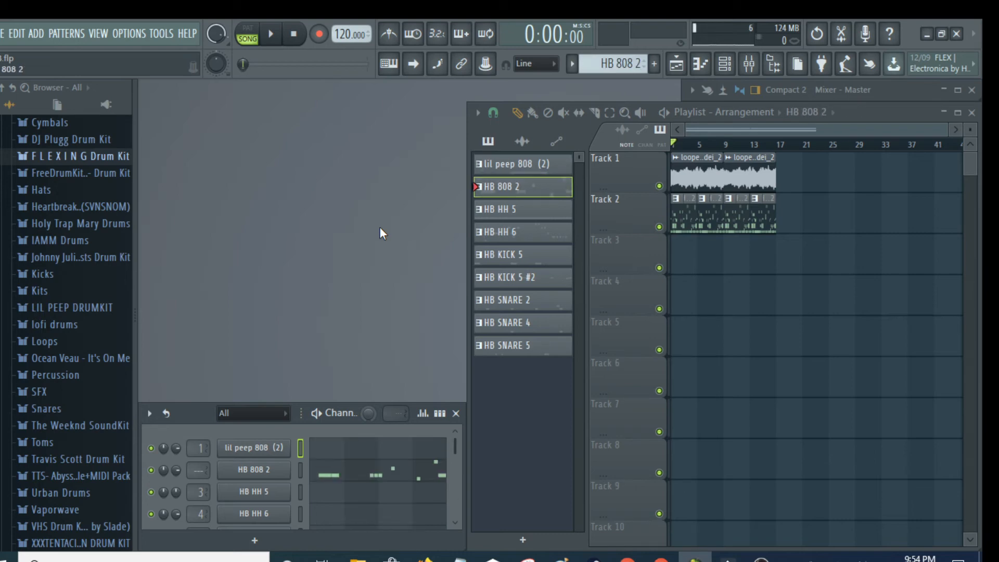
pyautogui.press('Down')
pyautogui.press('Down')
pyautogui.press('Down')
pyautogui.press('Up')
pyautogui.press('Up')
pyautogui.press('Up')
pyautogui.press('Up')
pyautogui.press('Down')
pyautogui.press('Down')
pyautogui.press('Down')
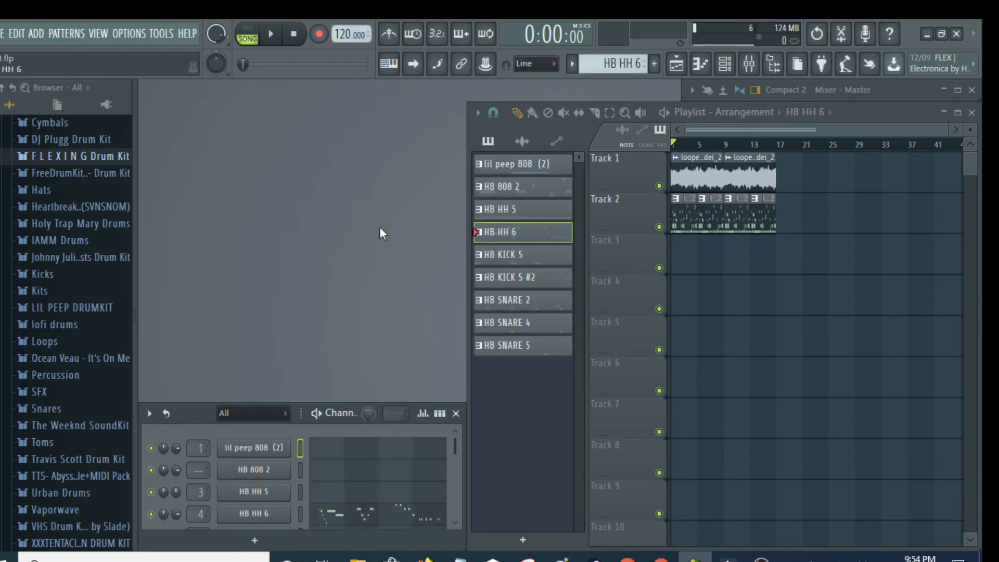
pyautogui.press('Up')
pyautogui.press('Up')
pyautogui.press('Up')
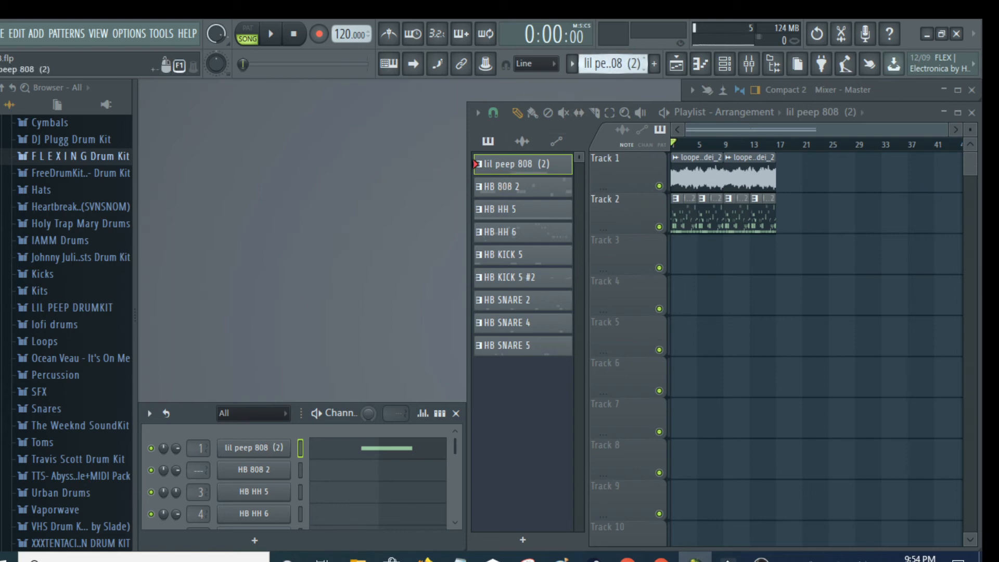
# Step: Cycle through the patterns with the pattern selector, including HB HH 6 and HB KICK 5, and reselect lil peep 808 (2)
pyautogui.scroll(-6, 613, 63)
pyautogui.scroll(6, 613, 63)
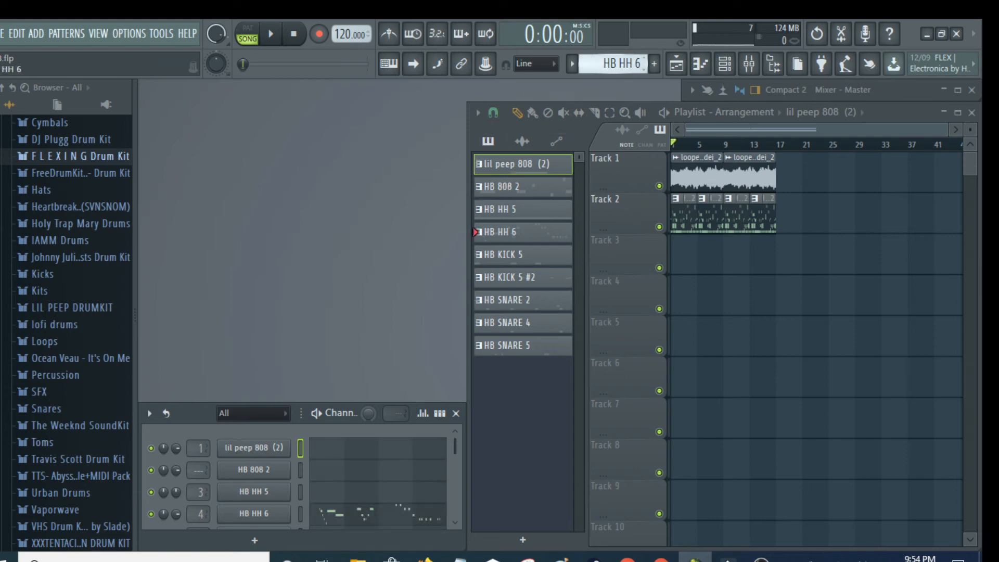
pyautogui.scroll(-2, 613, 63)
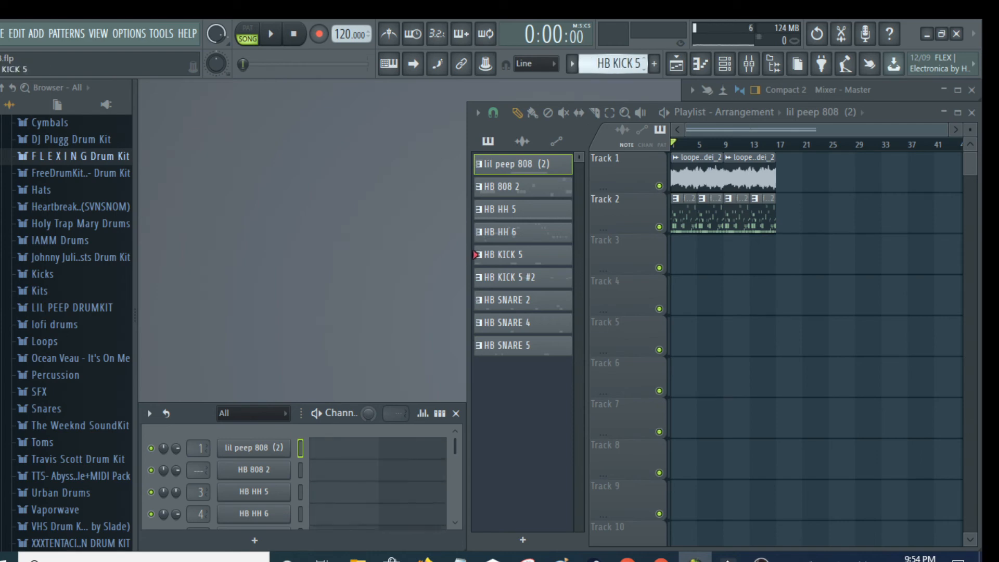
pyautogui.moveTo(613, 63)
pyautogui.mouseDown()
pyautogui.moveTo(613, 42)
pyautogui.moveTo(613, 68)
pyautogui.mouseUp()
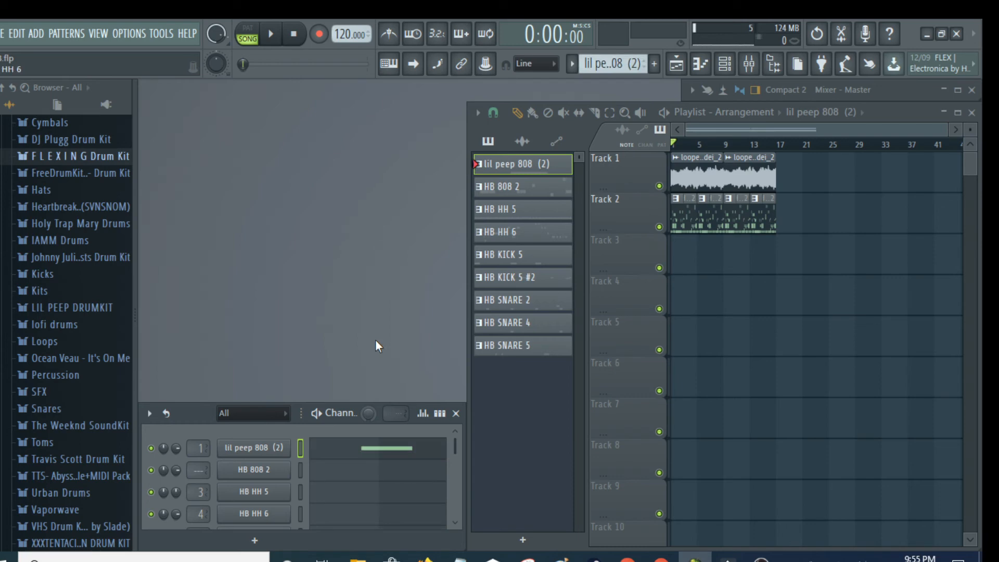